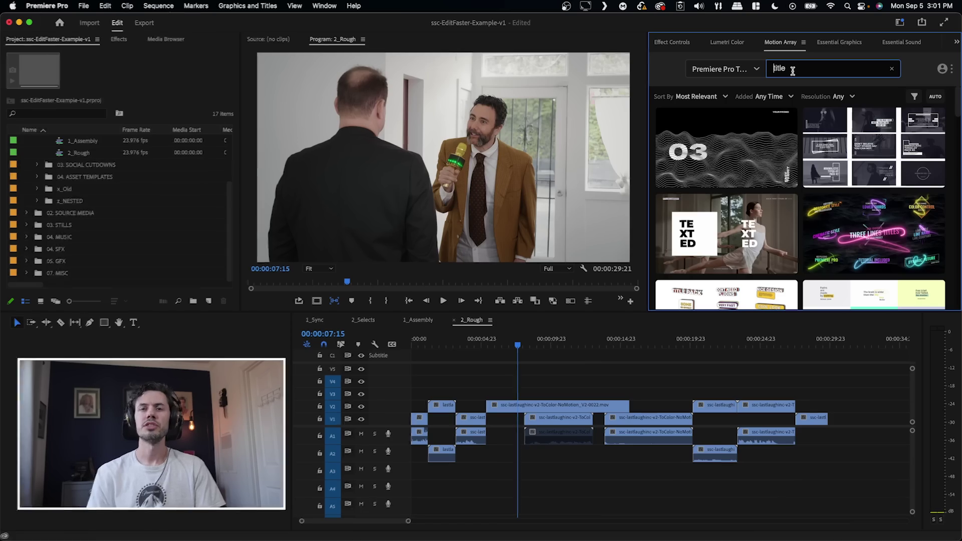
Search the Motion Array Premiere Pro templates for "fun title" and import the cartoon-style Motion Array title pack, accepting the font substitution.
{"action": "type", "text": "fun"}
{"action": "key", "text": "Return"}
{"action": "mouse_move", "coordinate": [882, 233]}
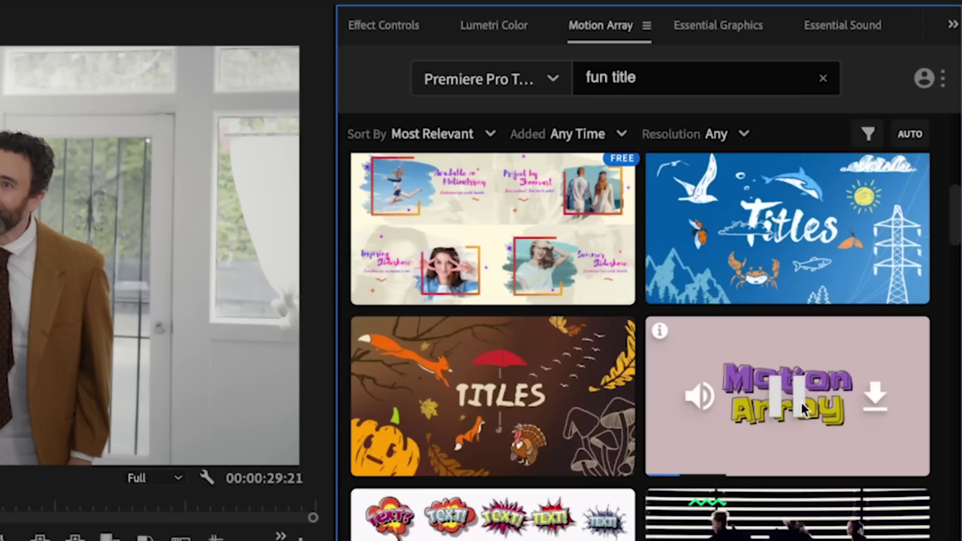
{"action": "mouse_move", "coordinate": [777, 491]}
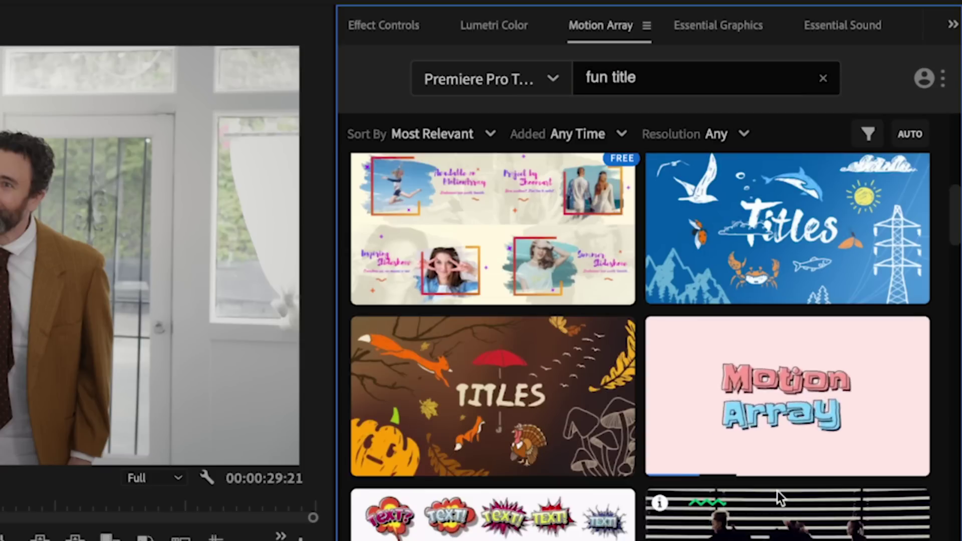
{"action": "scroll", "coordinate": [777, 491], "scroll_direction": "down", "scroll_amount": 1}
{"action": "left_click", "coordinate": [872, 353]}
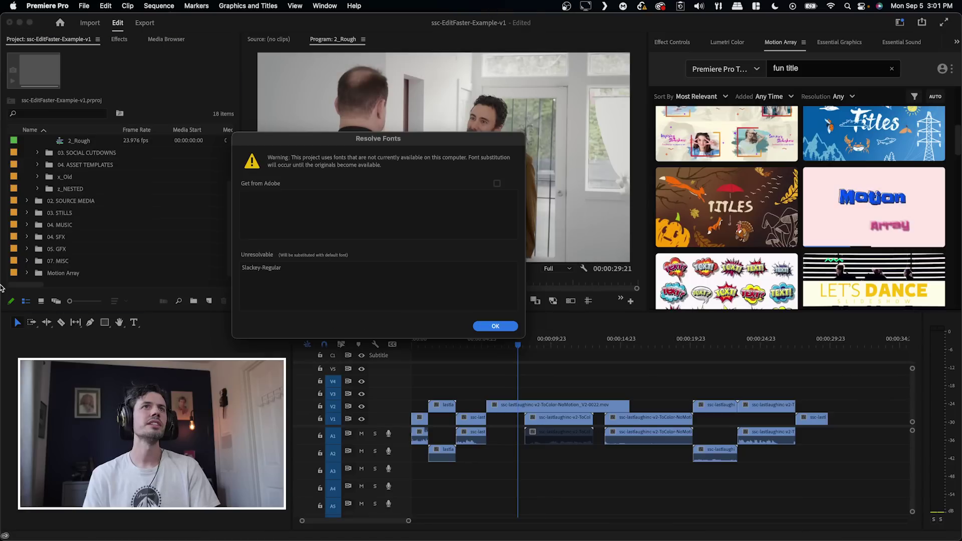
{"action": "left_click", "coordinate": [495, 326]}
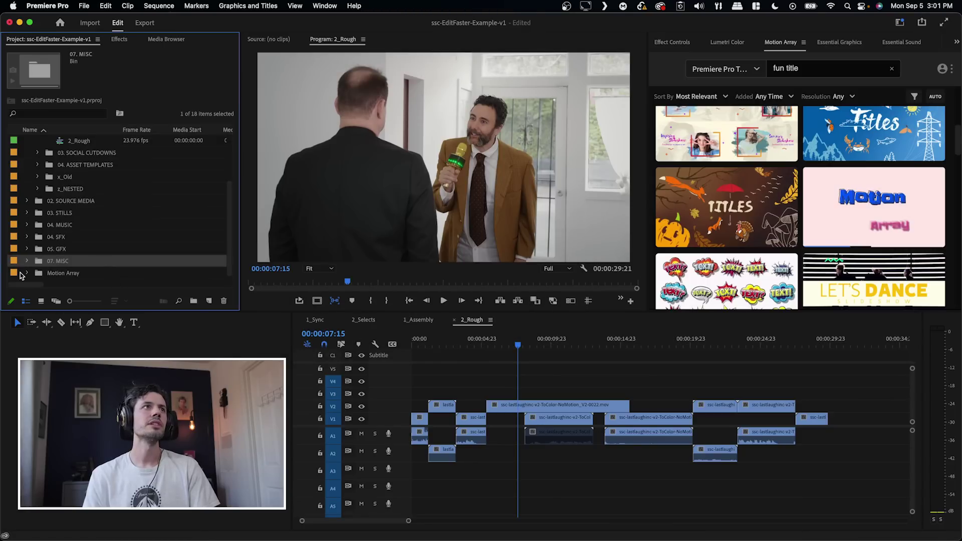
Open the Title 01 sequence from the Cartoon Titles 02 Finals bin and preview its animation.
{"action": "left_click", "coordinate": [404, 338]}
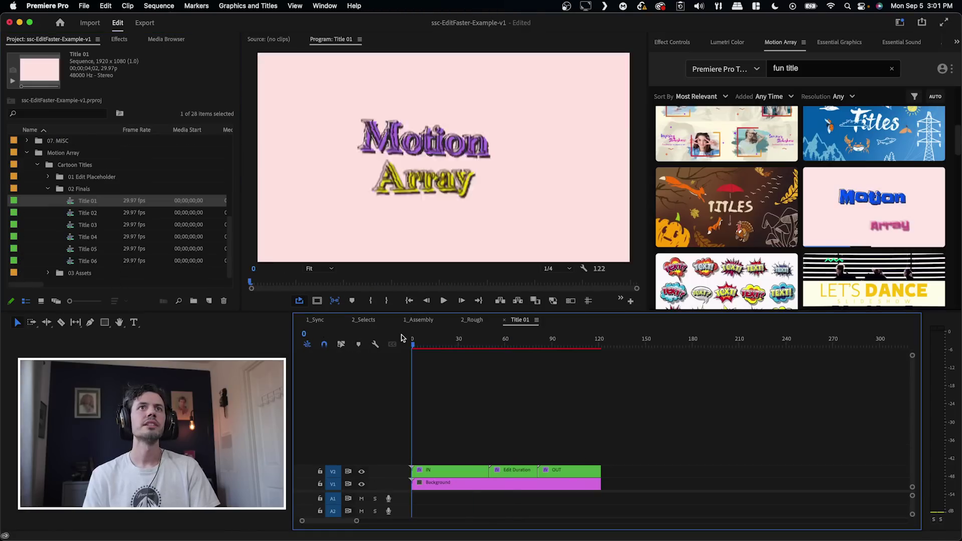
{"action": "key", "text": "space"}
{"action": "key", "text": "space"}
{"action": "key", "text": "="}
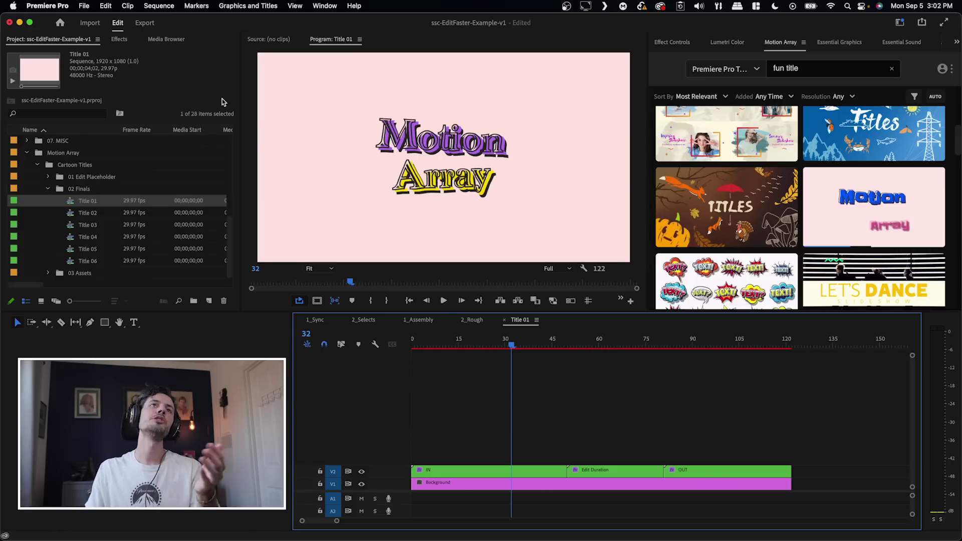
Replace the missing Slackey-Regular font with Insaniburger throughout the project.
{"action": "left_click", "coordinate": [326, 8]}
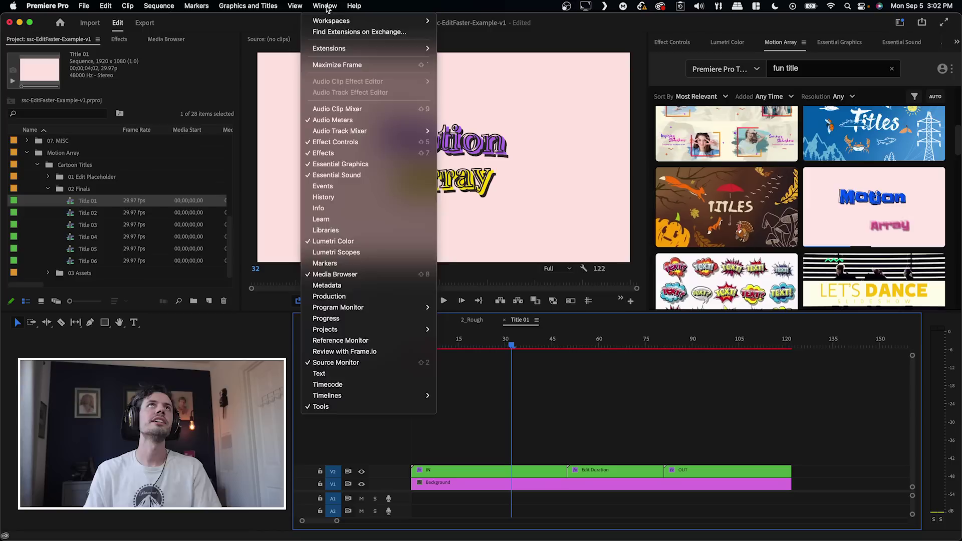
{"action": "mouse_move", "coordinate": [296, 7]}
{"action": "mouse_move", "coordinate": [248, 6]}
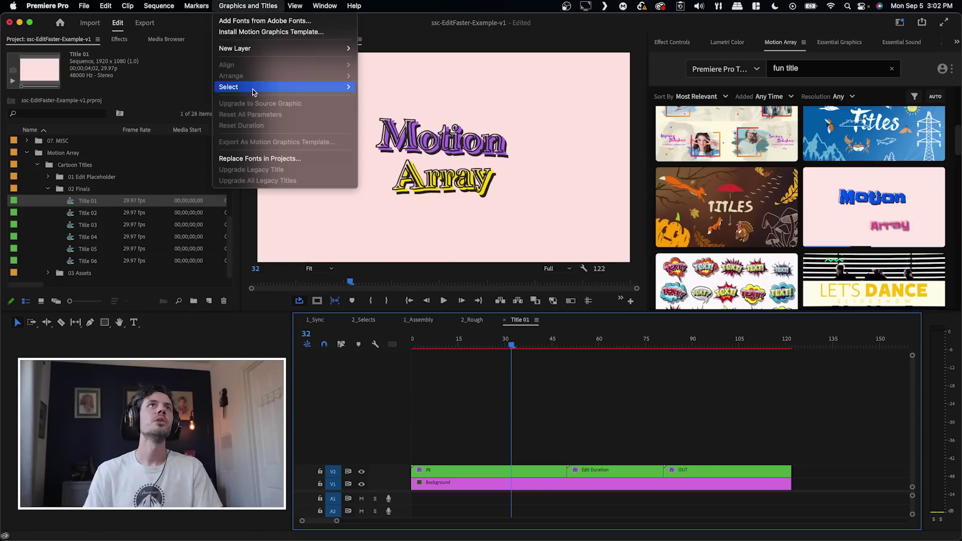
{"action": "left_click", "coordinate": [247, 159]}
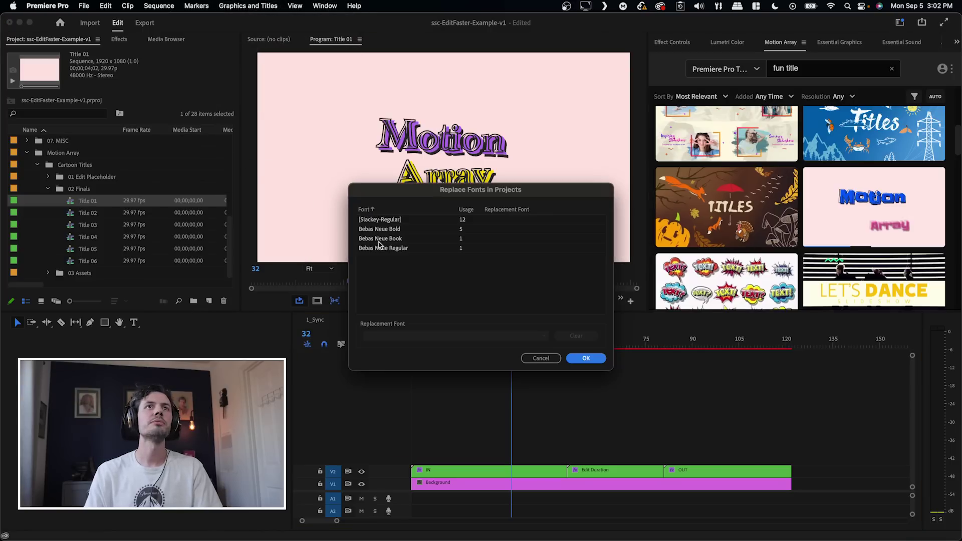
{"action": "left_click", "coordinate": [398, 220]}
{"action": "left_click", "coordinate": [426, 336]}
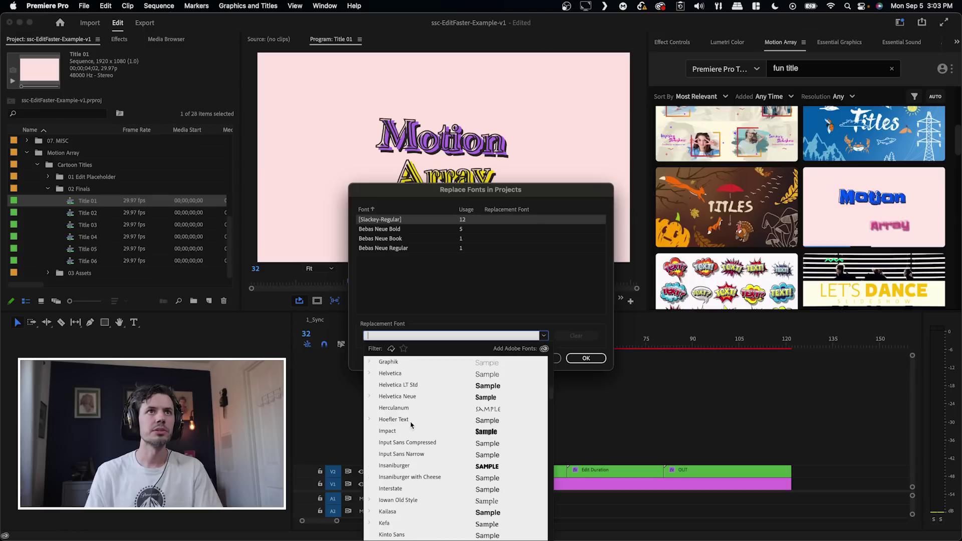
{"action": "left_click", "coordinate": [395, 465]}
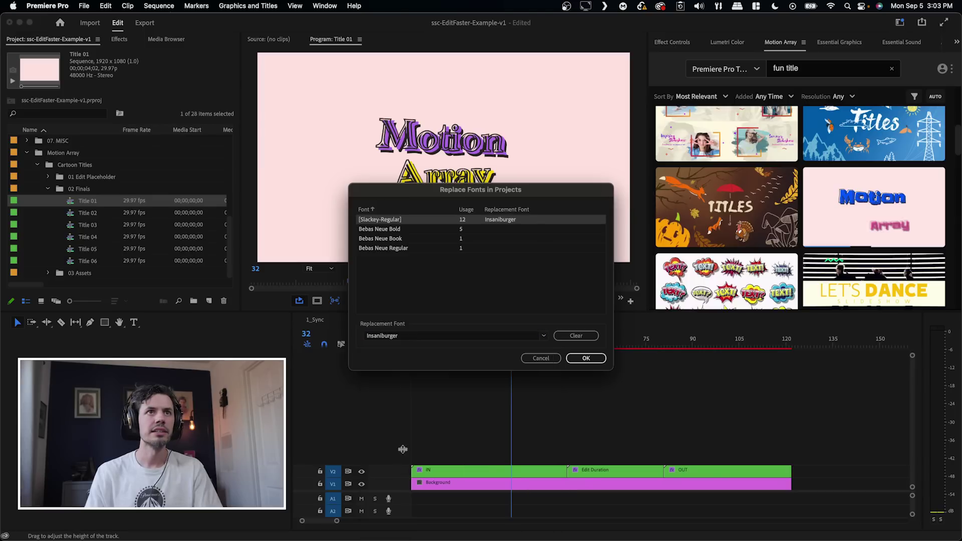
{"action": "left_click", "coordinate": [585, 358]}
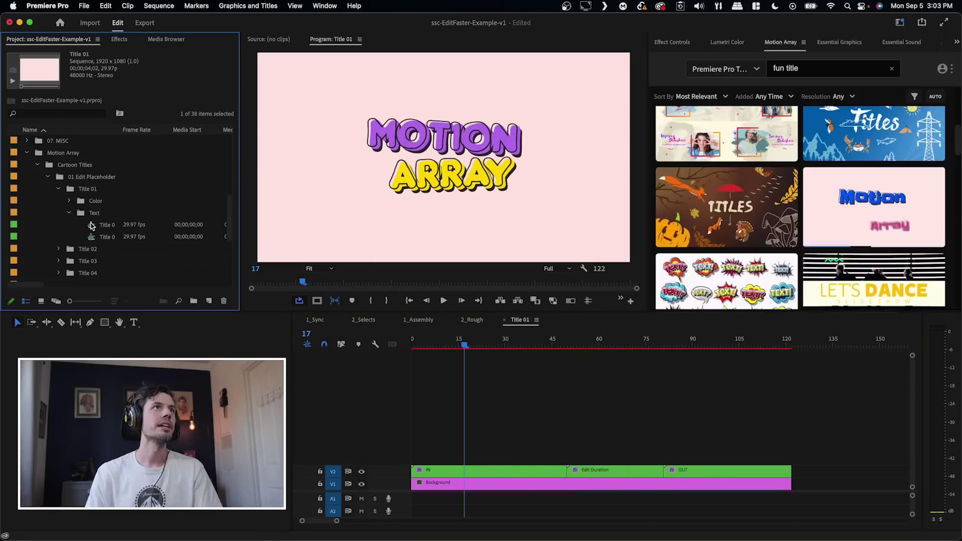
Open the first text placeholder of Title 01 and change its text to "WELCOME TO THE".
{"action": "double_click", "coordinate": [92, 225]}
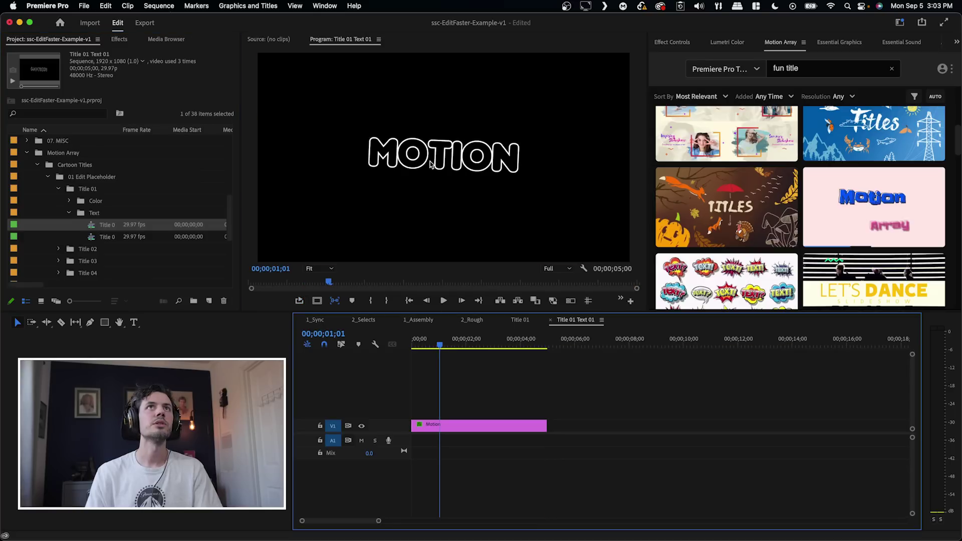
{"action": "double_click", "coordinate": [430, 164]}
{"action": "type", "text": "WELCOME TO THE"}
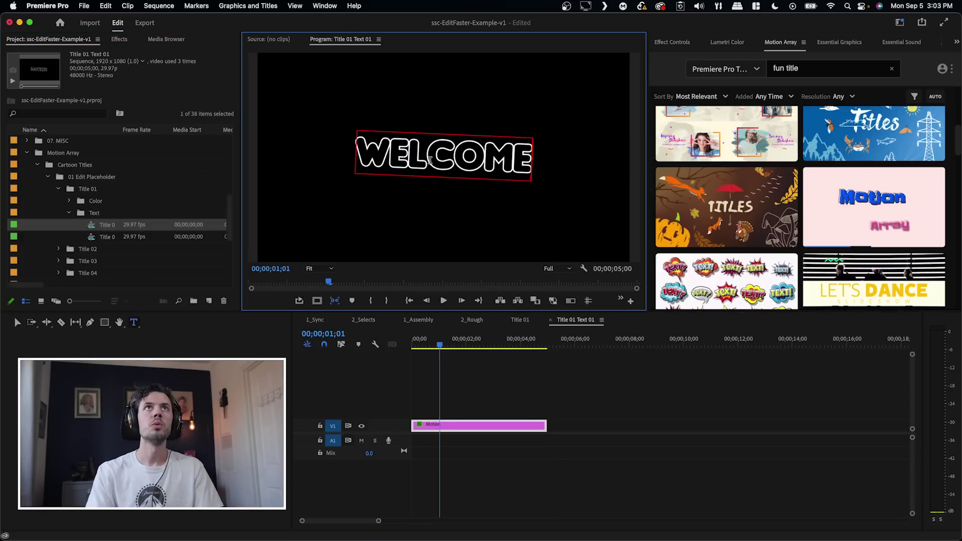
Change the second Title 01 text to "JOKE STORE" and overlay the title on the 2_Rough footage without its pink background.
{"action": "double_click", "coordinate": [73, 234]}
{"action": "left_click", "coordinate": [433, 151]}
{"action": "type", "text": "JOKE STORE"}
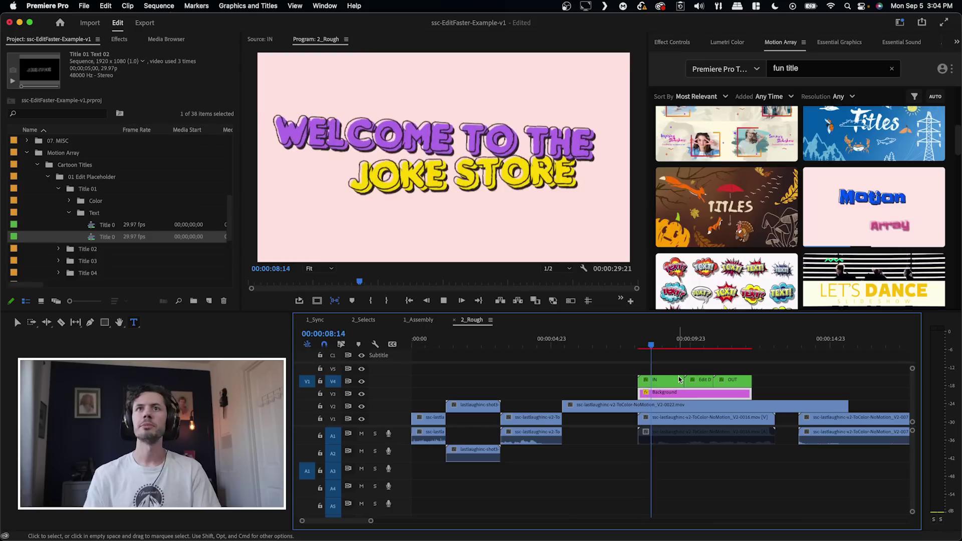
{"action": "key", "text": "space"}
{"action": "key", "text": "super+z"}
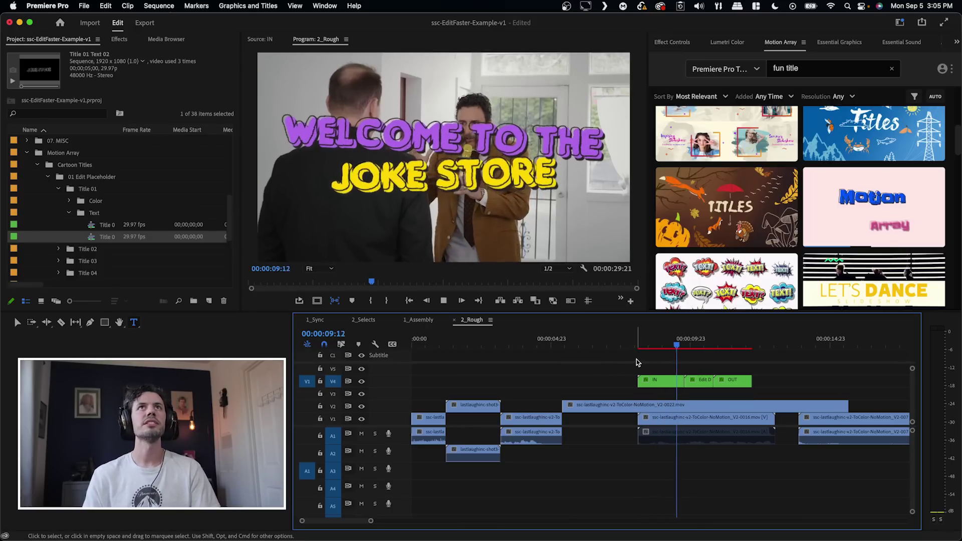
Search the Motion Array sound effects for "whoosh" and import the Whoosh Transitions pack.
{"action": "left_click", "coordinate": [724, 69]}
{"action": "left_click", "coordinate": [717, 220]}
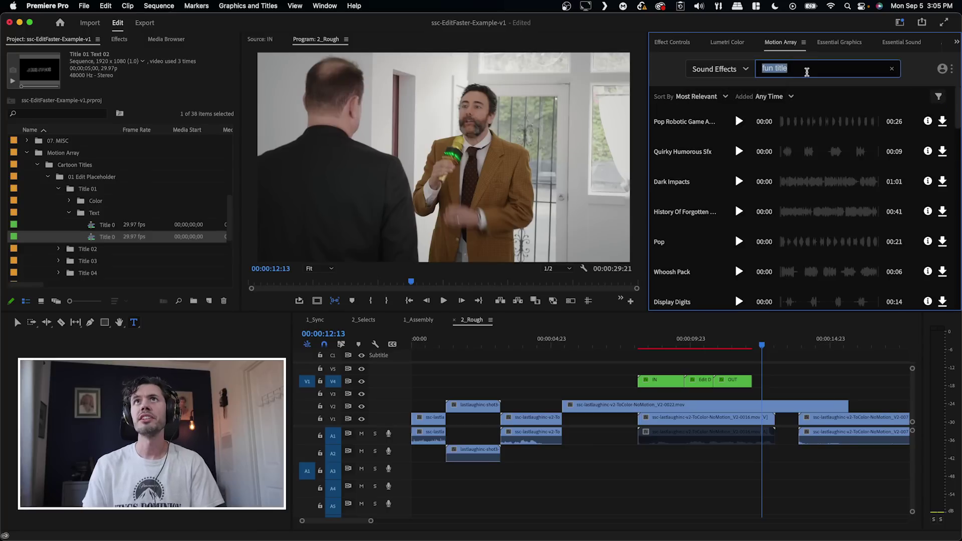
{"action": "left_click", "coordinate": [806, 72]}
{"action": "type", "text": "whoosh"}
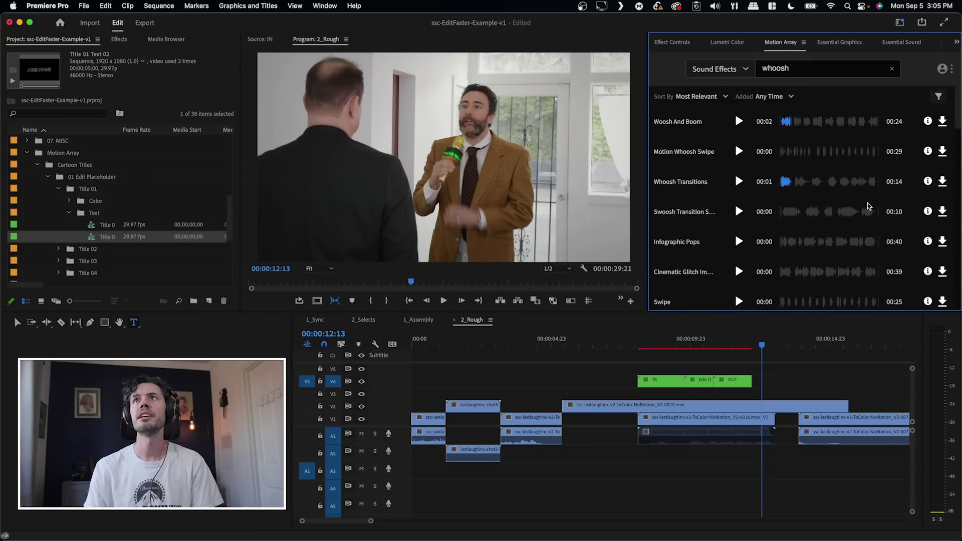
Audition 04 Whoosh.wav and place it on A2 at the title's start, with 07 Whoosh.wav at the title's end.
{"action": "left_click", "coordinate": [34, 273]}
{"action": "scroll", "coordinate": [37, 250], "scroll_direction": "down", "scroll_amount": 5}
{"action": "double_click", "coordinate": [64, 200]}
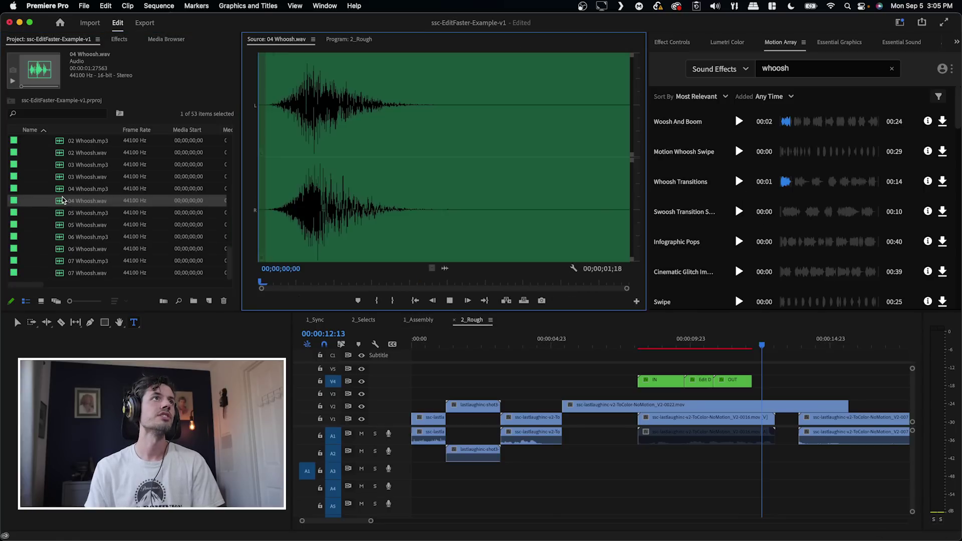
{"action": "key", "text": "space"}
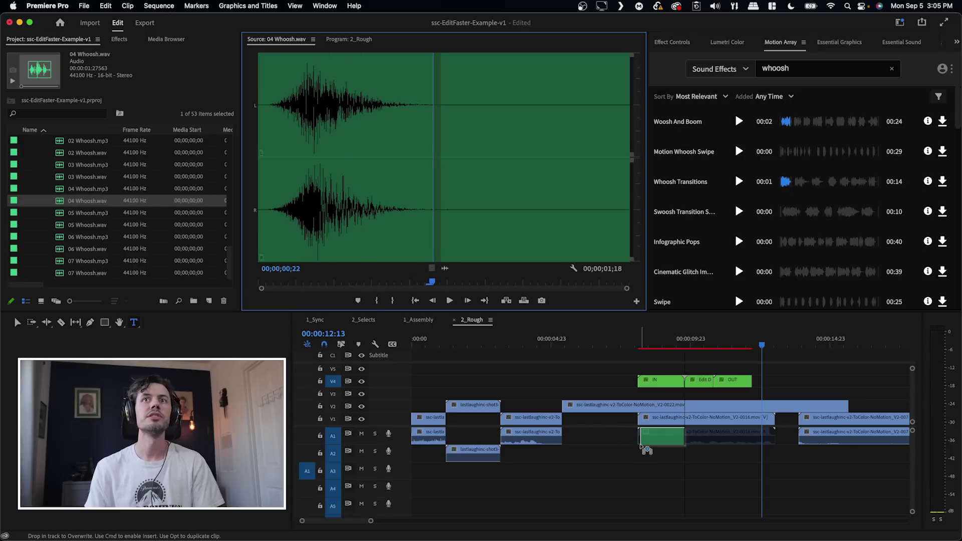
{"action": "left_click_drag", "start_coordinate": [641, 452], "coordinate": [640, 452]}
{"action": "left_click_drag", "start_coordinate": [85, 273], "coordinate": [732, 449]}
Search Motion Array's royalty-free music for "funny" and import the Mess In The Kitchen track.
{"action": "left_click", "coordinate": [735, 71]}
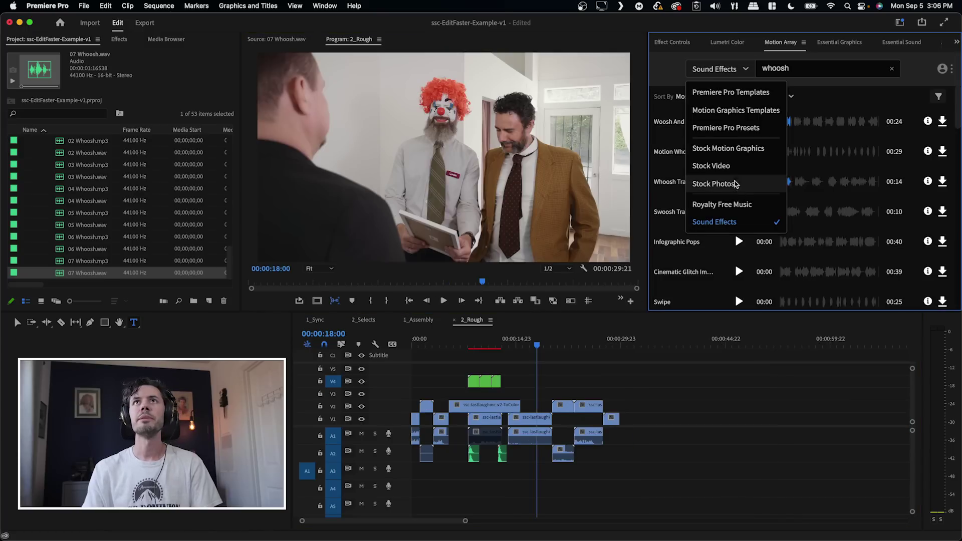
{"action": "left_click", "coordinate": [735, 204]}
{"action": "double_click", "coordinate": [801, 68]}
{"action": "type", "text": "funny"}
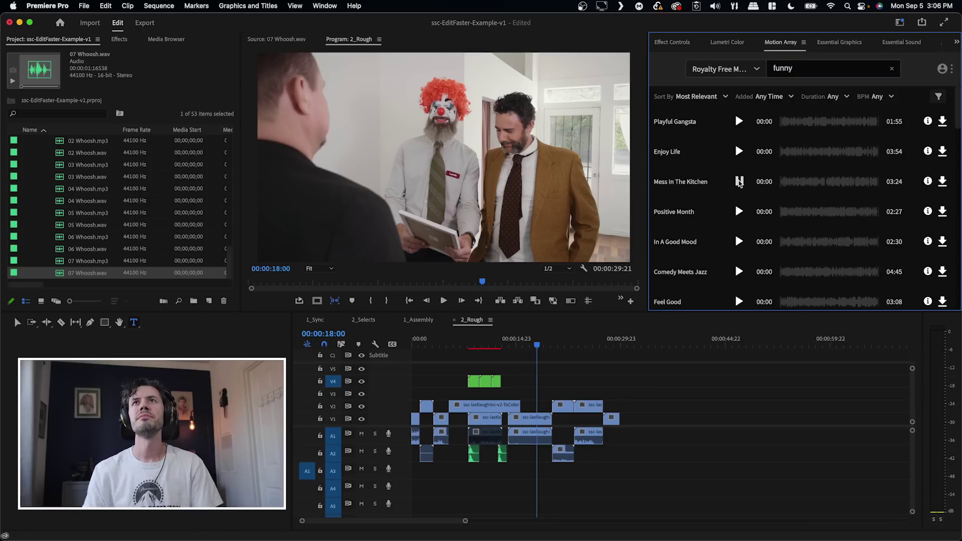
{"action": "left_click", "coordinate": [944, 182]}
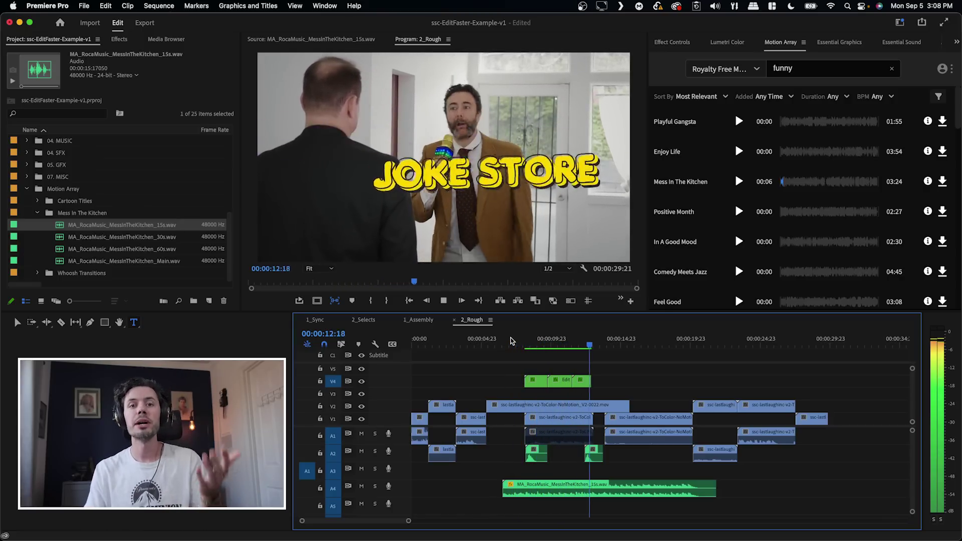
Play back the title section of 2_Rough with its whooshes and music.
{"action": "left_click", "coordinate": [511, 341]}
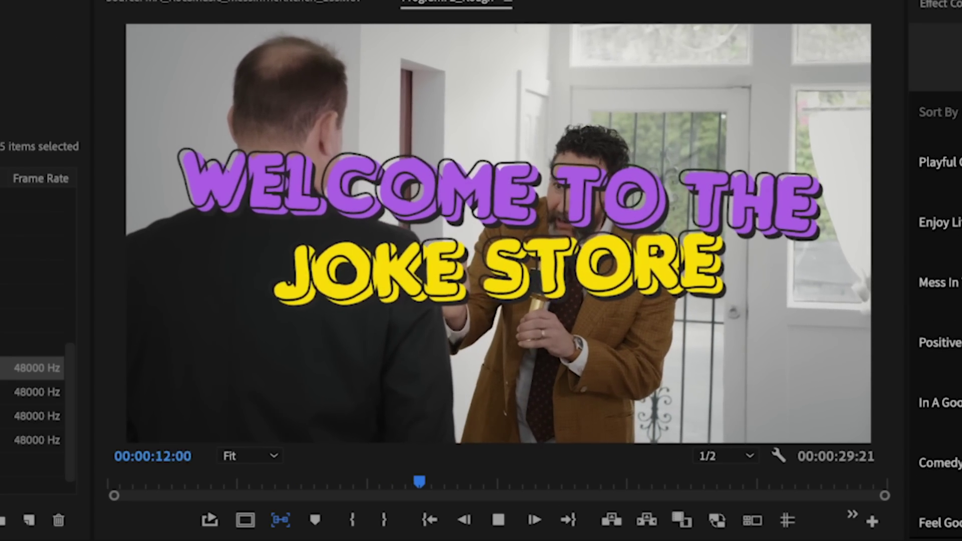
{"action": "key", "text": "space"}
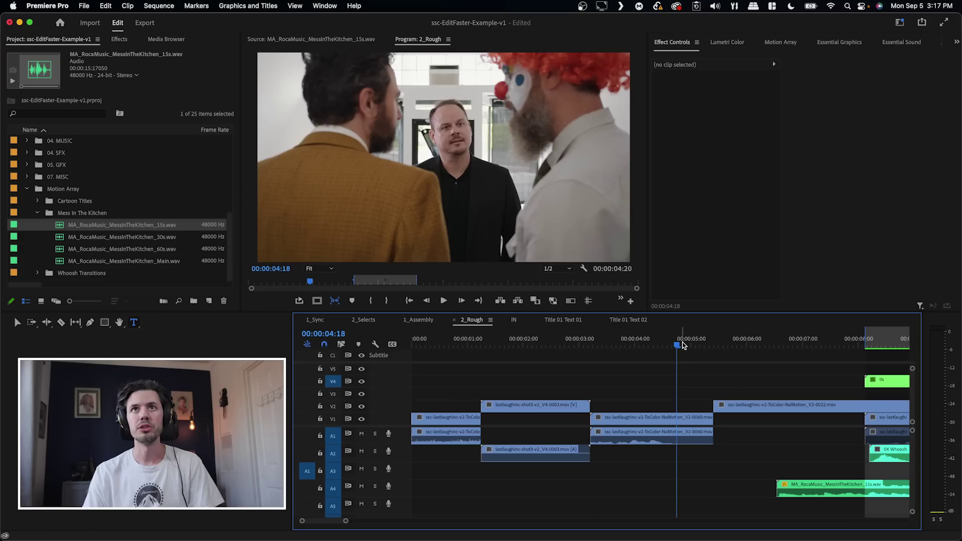
Ripple trim the end of the V1 clip to 00:00:04:18 and show the effect settings of the V2-0022 clip that follows.
{"action": "key", "text": "w"}
{"action": "left_click_drag", "start_coordinate": [682, 346], "coordinate": [707, 406]}
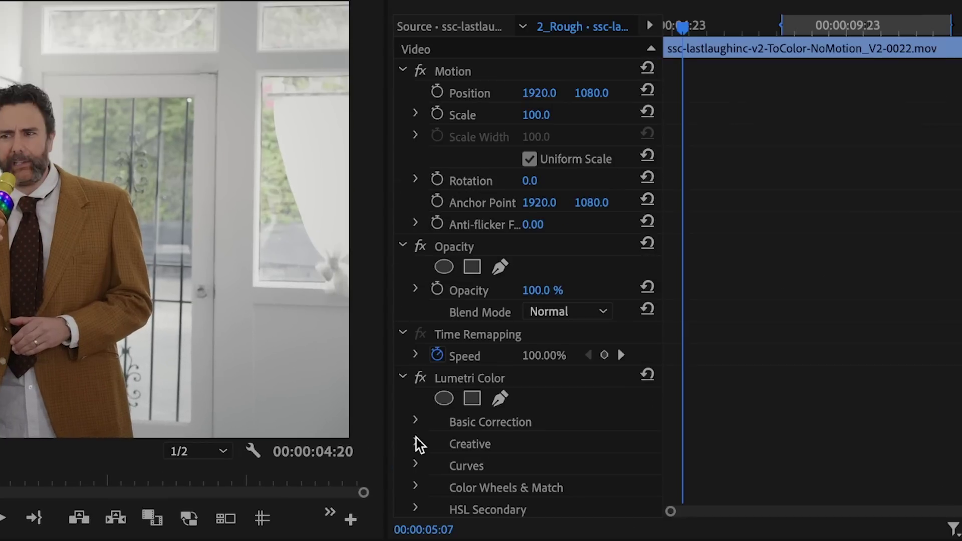
{"action": "left_click", "coordinate": [511, 98]}
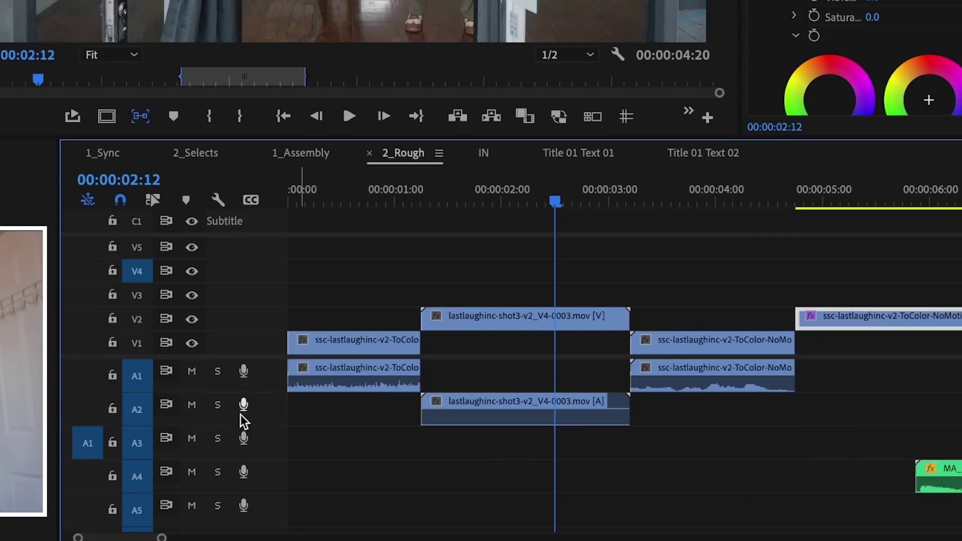
Expand audio track A2 and add a volume keyframe near the end of the lastlaughinc-shot3 clip.
{"action": "double_click", "coordinate": [243, 420]}
{"action": "left_click", "coordinate": [590, 427]}
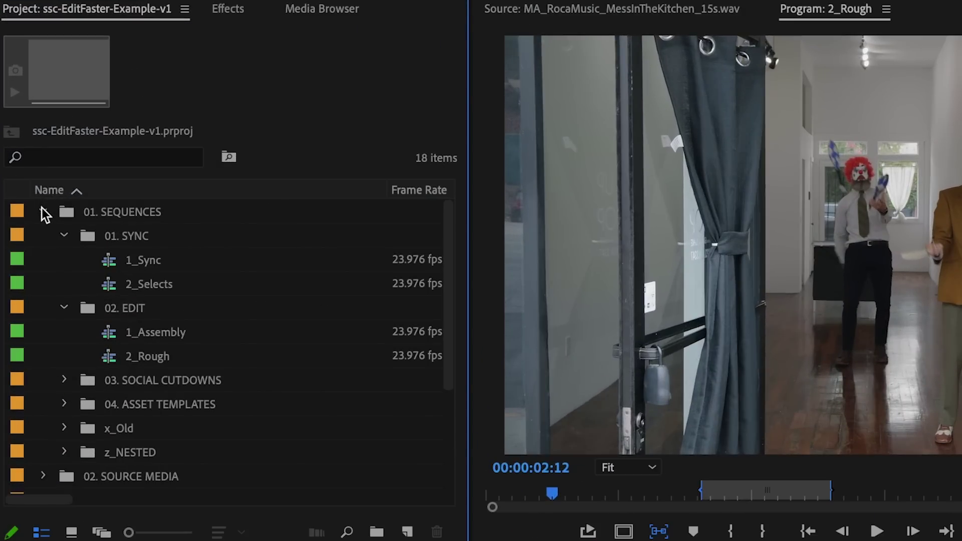
Collapse the 01. SEQUENCES bin and go through the numbered project bins down to 04. SFX.
{"action": "left_click", "coordinate": [42, 210]}
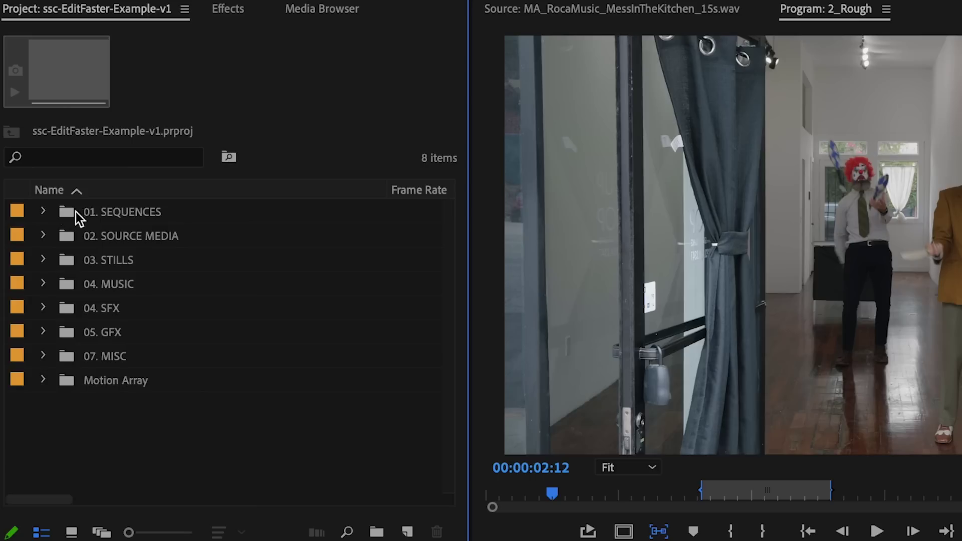
{"action": "left_click", "coordinate": [107, 216]}
{"action": "left_click", "coordinate": [110, 232]}
{"action": "left_click", "coordinate": [113, 257]}
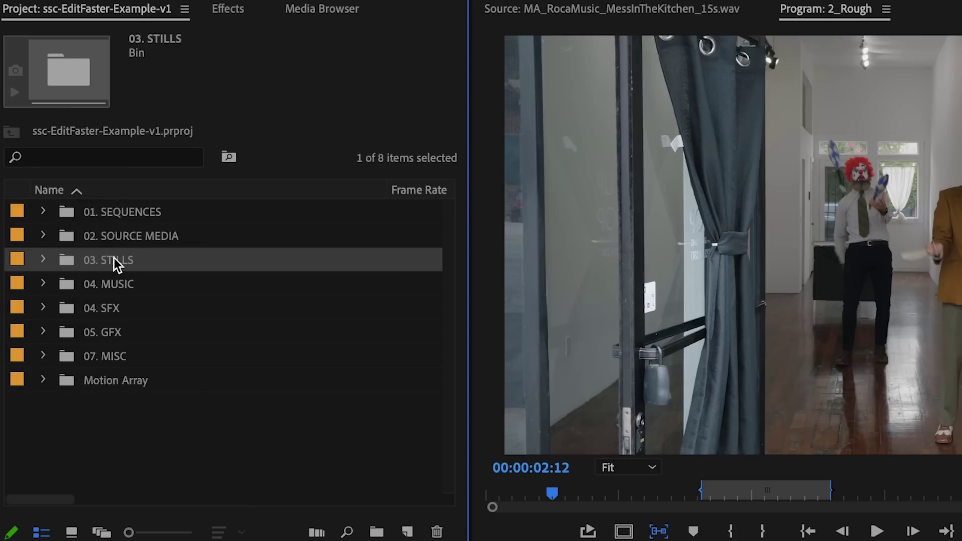
{"action": "left_click", "coordinate": [113, 283]}
{"action": "left_click", "coordinate": [110, 303]}
Expand 01. SEQUENCES, collapse its 01. SYNC and 02. EDIT sub-bins, and review the bin structure before closing it.
{"action": "left_click", "coordinate": [43, 212]}
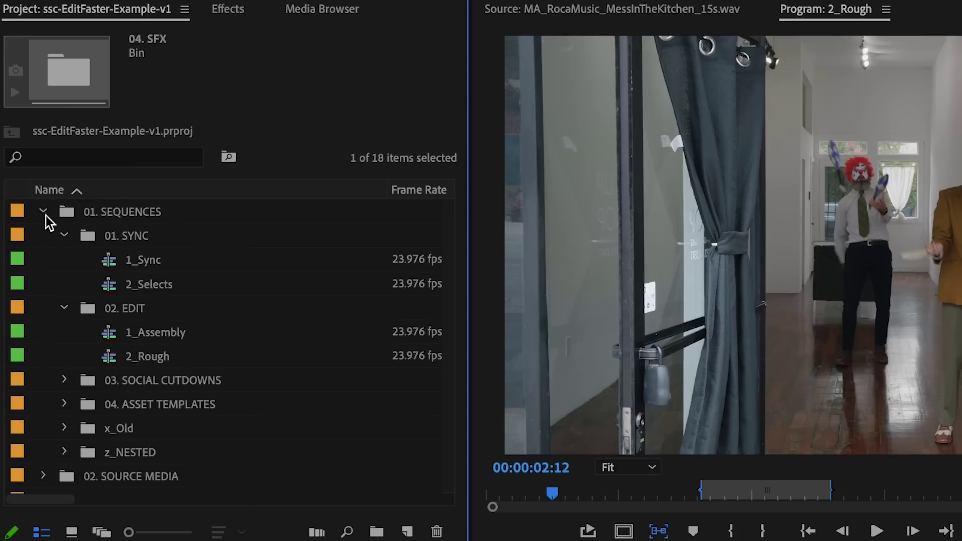
{"action": "left_click", "coordinate": [64, 236]}
{"action": "left_click", "coordinate": [64, 258]}
{"action": "left_click", "coordinate": [63, 260]}
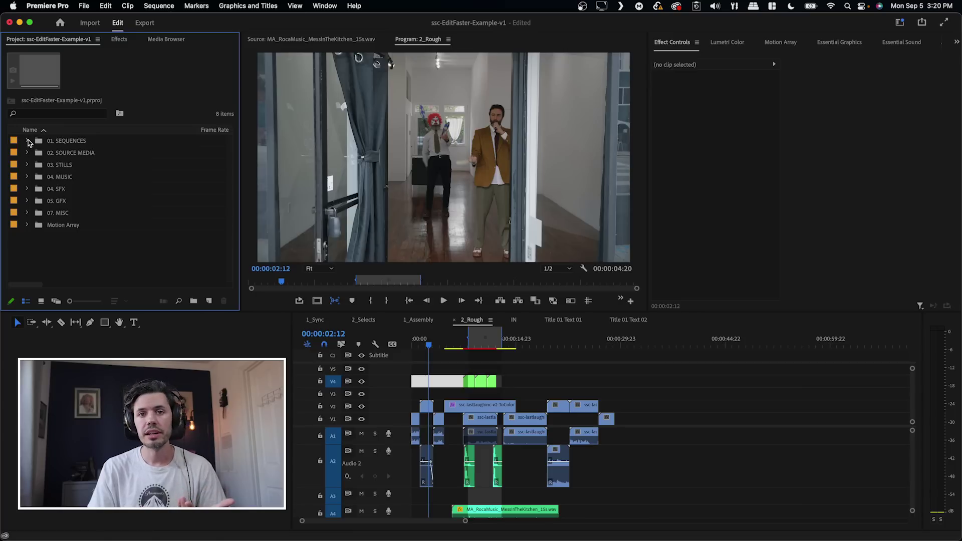
{"action": "left_click", "coordinate": [28, 139]}
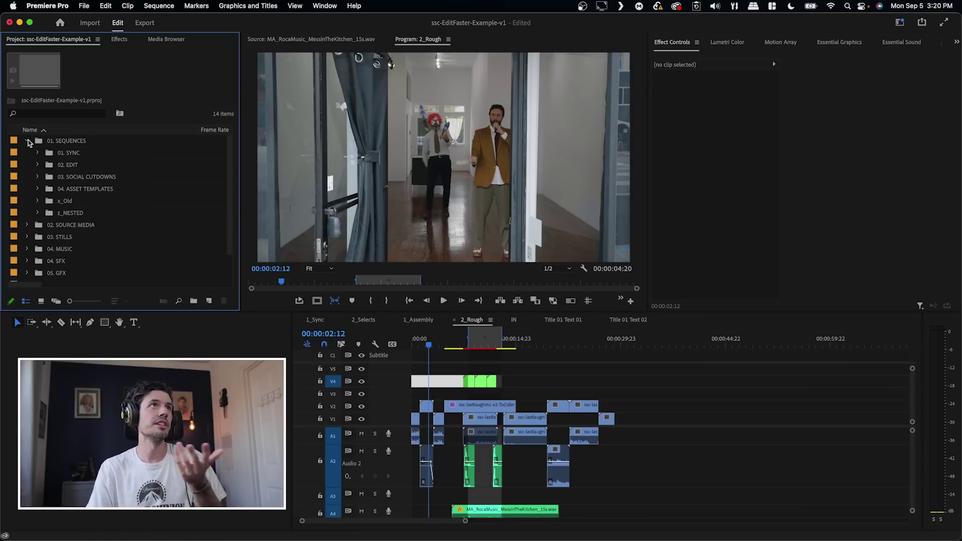
{"action": "left_click", "coordinate": [26, 140]}
{"action": "left_click", "coordinate": [26, 151]}
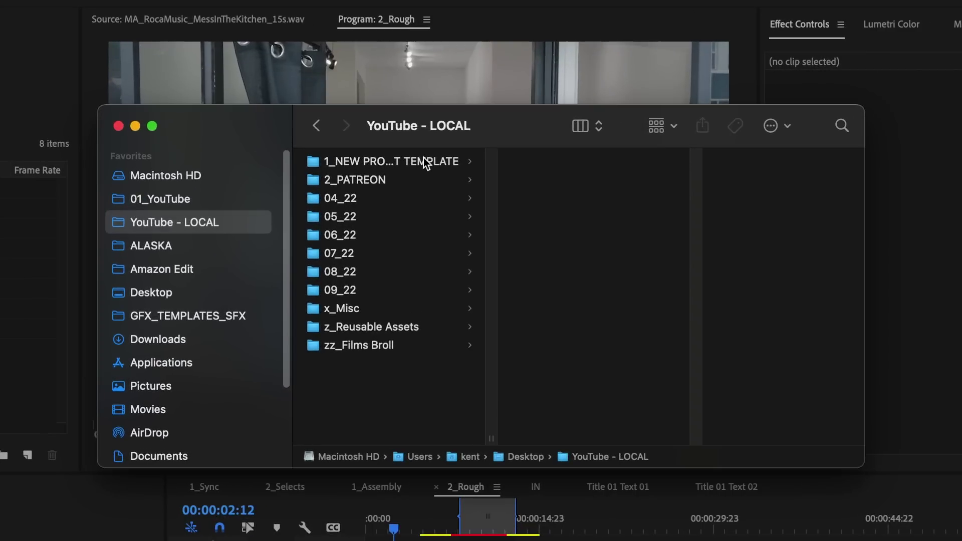
In Finder, examine the subfolders of the 1_NEW PROJECT TEMPLATE folder from 1_PROJECT FILES to 8_EXPORTS.
{"action": "left_click", "coordinate": [425, 163]}
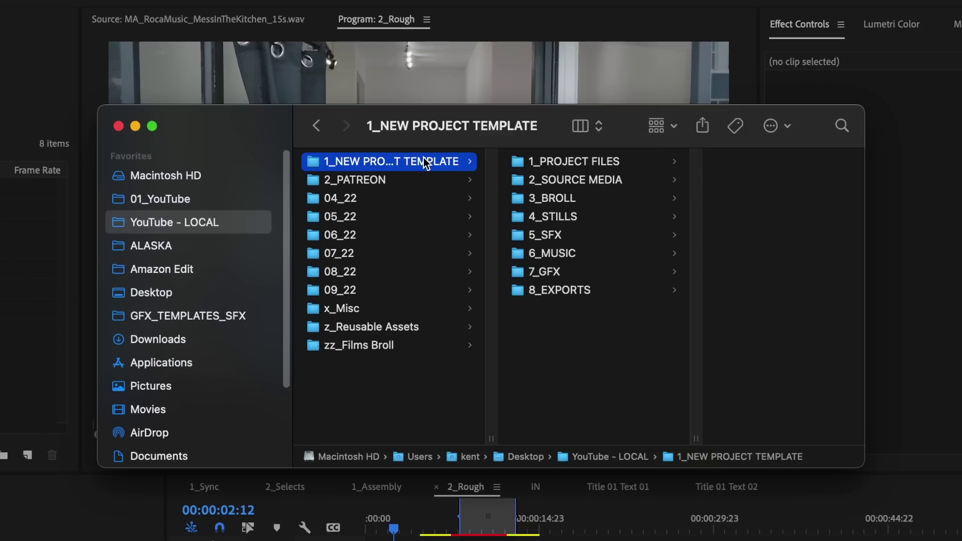
{"action": "left_click", "coordinate": [570, 163]}
{"action": "left_click", "coordinate": [503, 179]}
{"action": "left_click", "coordinate": [515, 216]}
{"action": "left_click", "coordinate": [510, 238]}
{"action": "left_click", "coordinate": [510, 254]}
{"action": "left_click", "coordinate": [508, 290]}
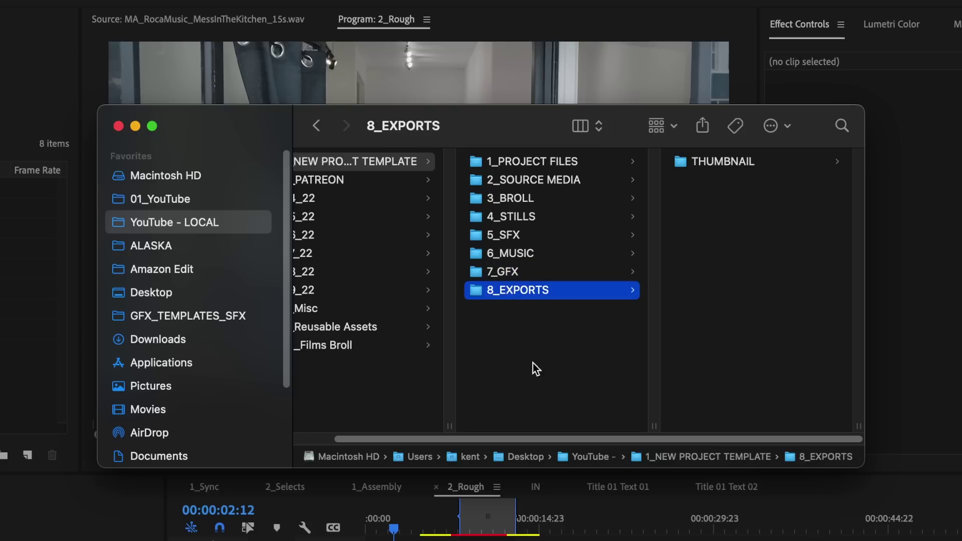
Copy the 1_NEW PROJECT TEMPLATE folder into the 09_22 folder.
{"action": "scroll", "coordinate": [563, 447], "scroll_direction": "left", "scroll_amount": 2}
{"action": "left_click", "coordinate": [316, 161]}
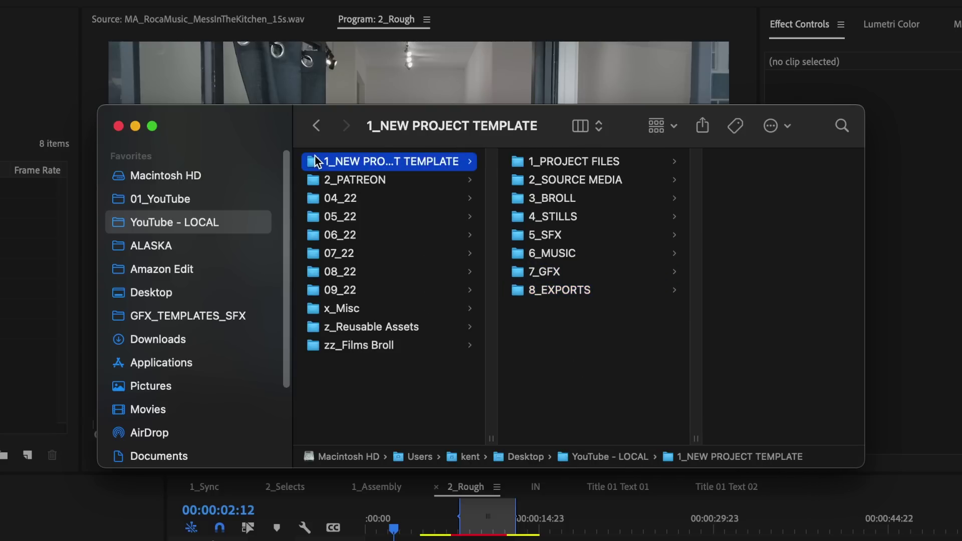
{"action": "left_click", "coordinate": [350, 293]}
{"action": "left_click", "coordinate": [629, 253]}
{"action": "key", "text": "super+v"}
Rename the copied template folder in 09_22 as "Editing Even Faster".
{"action": "left_click", "coordinate": [592, 165]}
{"action": "key", "text": "Return"}
{"action": "type", "text": "Edit"}
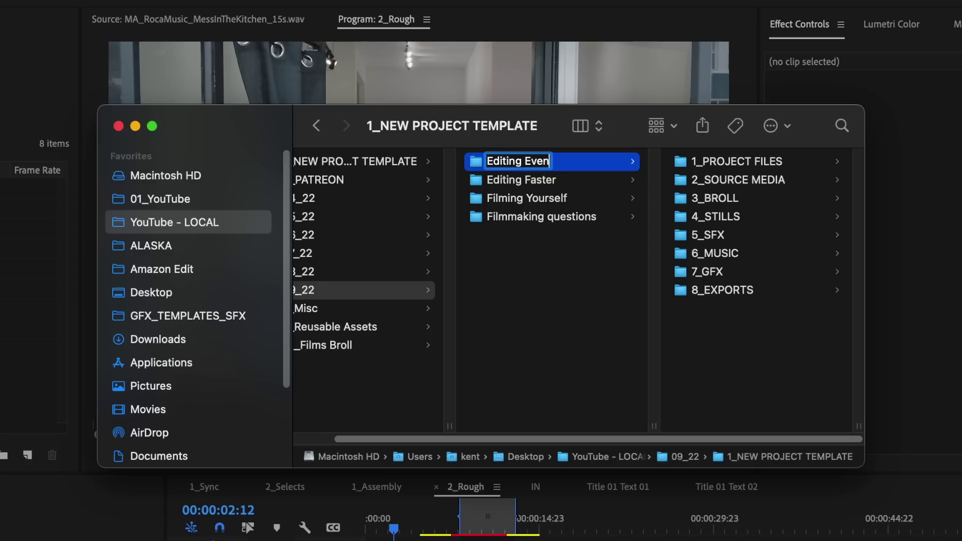
{"action": "type", "text": "ing Even Faster"}
{"action": "key", "text": "Return"}
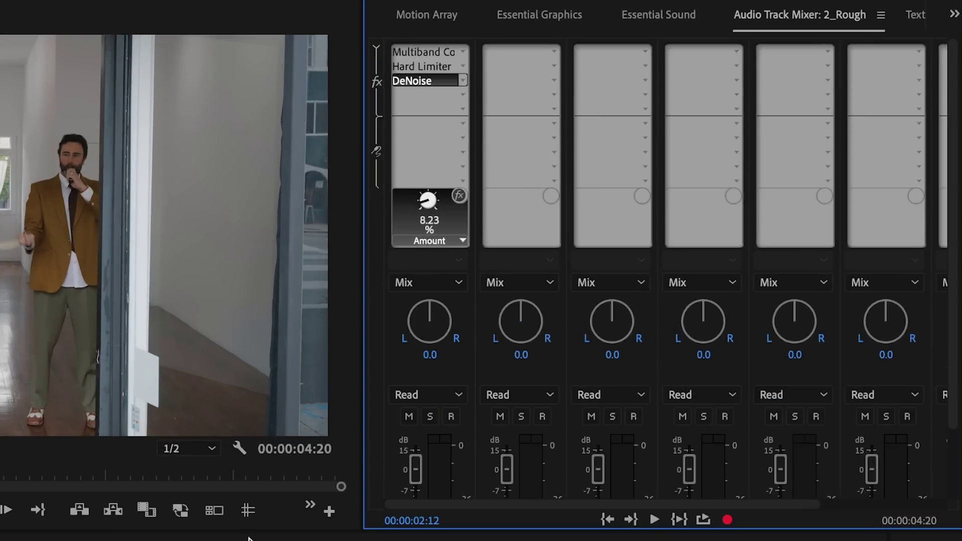
Back in Premiere Pro, examine the DeNoise effect on the first track of the 2_Rough Audio Track Mixer.
{"action": "left_click", "coordinate": [434, 80]}
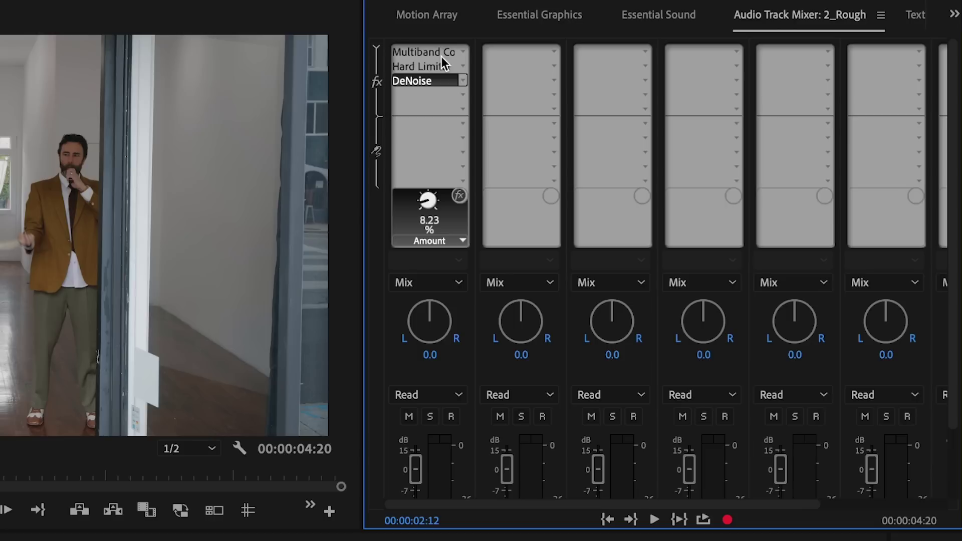